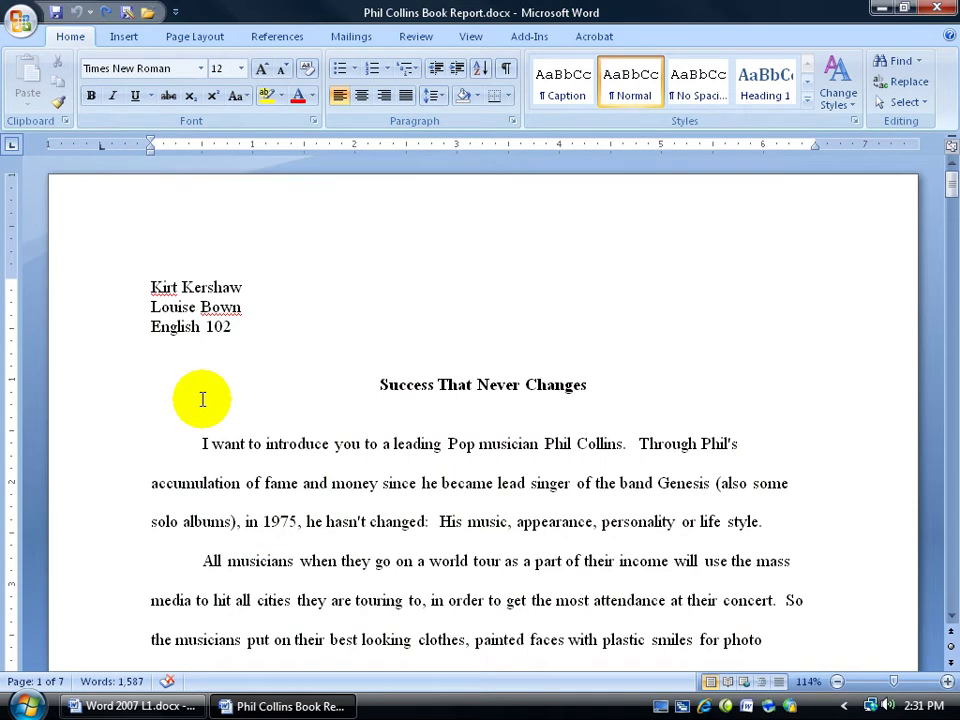
Delete the introductory Phil Collins paragraph so the essay opens with 'All musicians…'
{"action": "mouse_move", "coordinate": [202, 399]}
{"action": "left_mouse_down"}
{"action": "mouse_move", "coordinate": [647, 524]}
{"action": "mouse_move", "coordinate": [776, 536]}
{"action": "left_mouse_up"}
{"action": "key", "text": "Delete"}
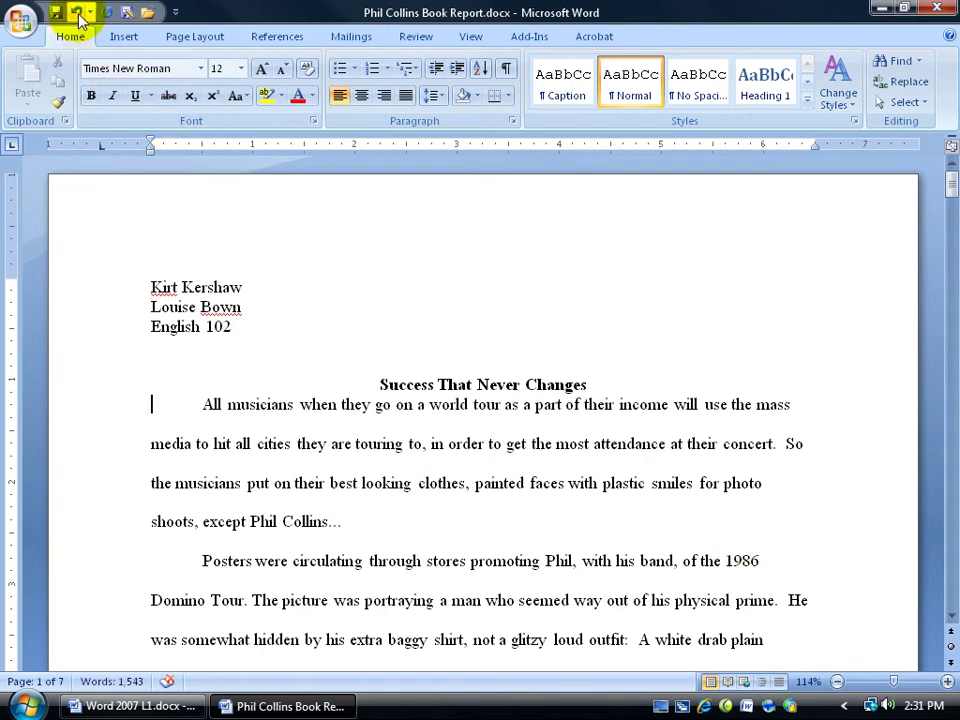
Undo the paragraph deletion, redo it, then undo it again to restore the paragraph
{"action": "left_click", "coordinate": [78, 13]}
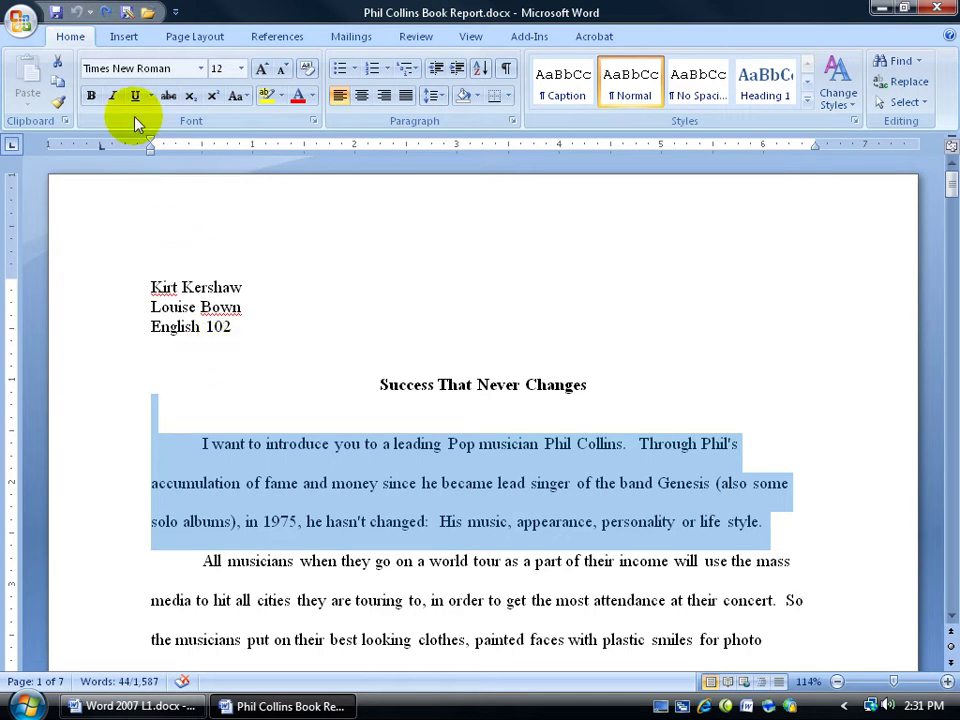
{"action": "left_click", "coordinate": [105, 14]}
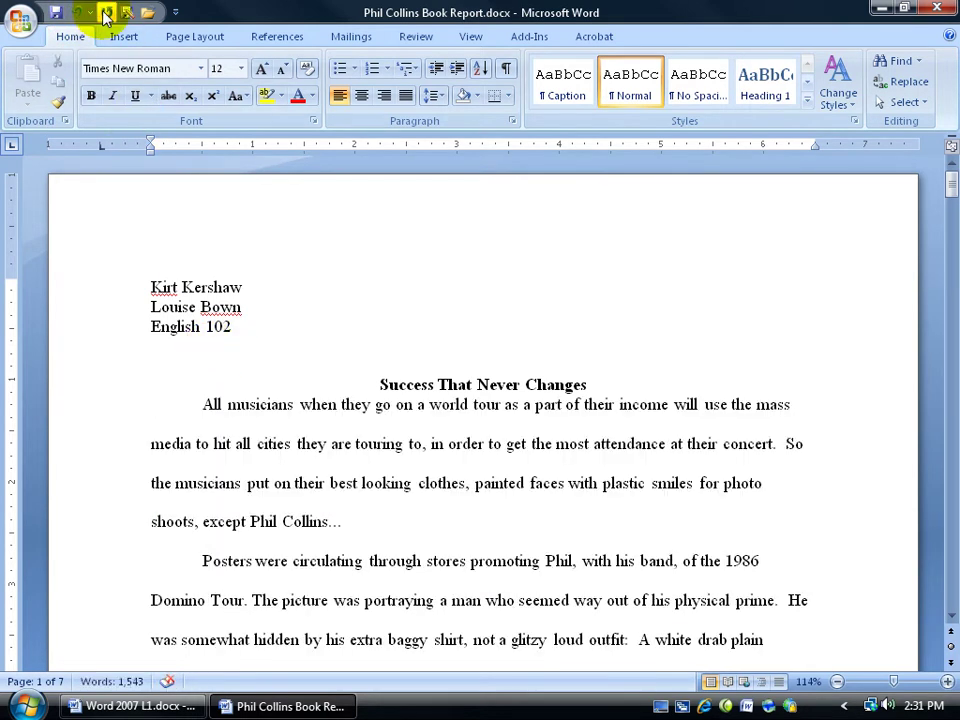
{"action": "left_click", "coordinate": [78, 13]}
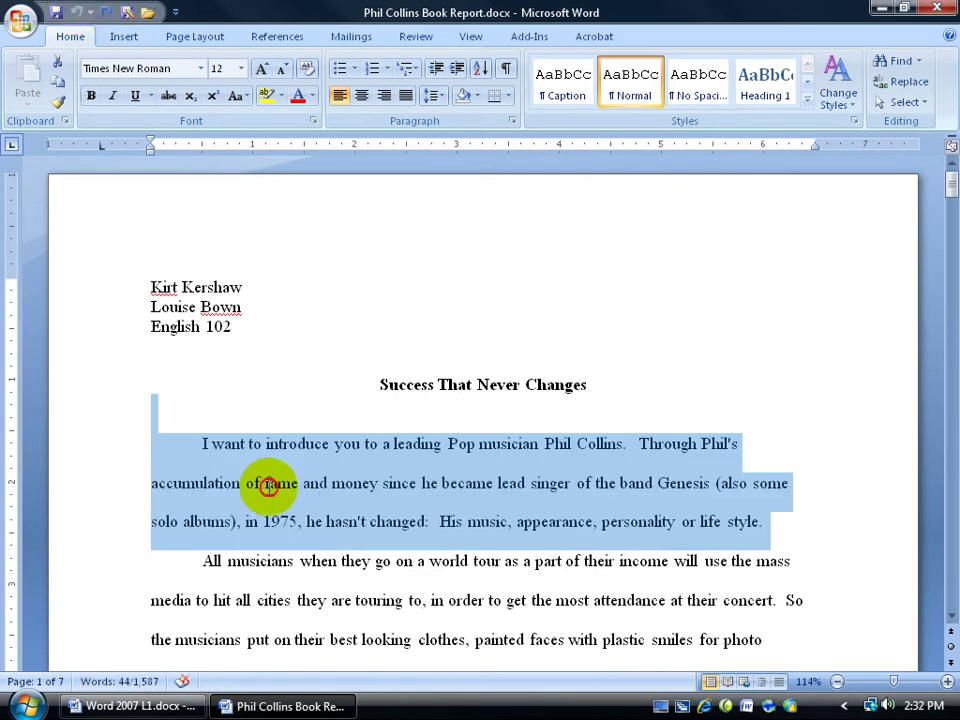
Delete the opening paragraph, then the selected Domino Tour and regular Pop stars passages
{"action": "left_click", "coordinate": [268, 482]}
{"action": "left_click_drag", "start_coordinate": [171, 441], "coordinate": [771, 521]}
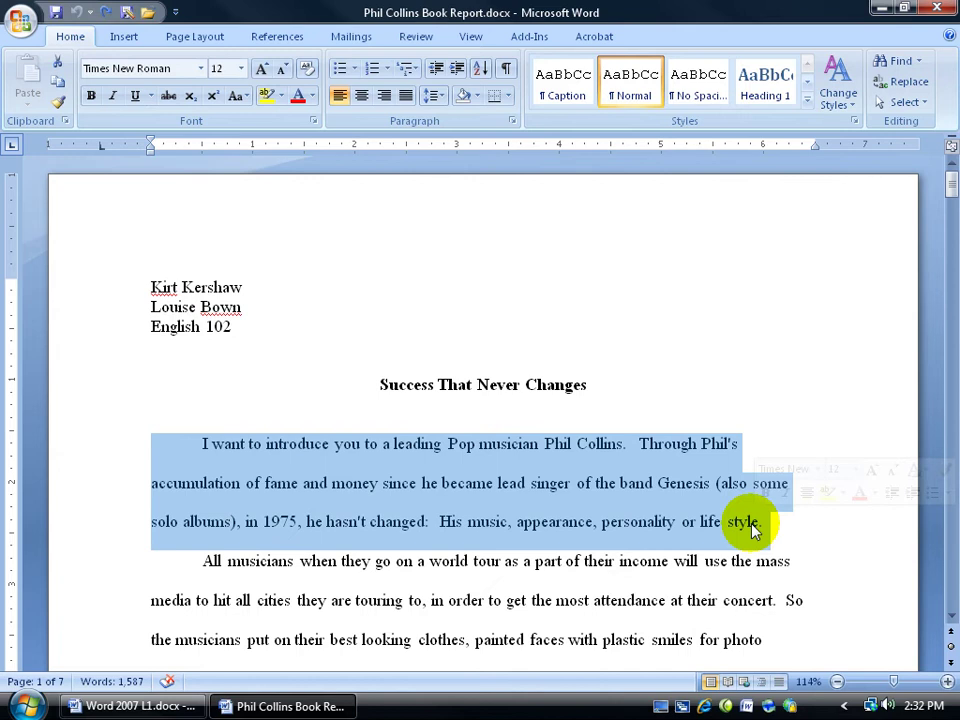
{"action": "key", "text": "Delete"}
{"action": "scroll", "coordinate": [578, 521], "scroll_direction": "down", "scroll_amount": 1}
{"action": "mouse_move", "coordinate": [181, 425]}
{"action": "left_mouse_down"}
{"action": "mouse_move", "coordinate": [236, 467]}
{"action": "mouse_move", "coordinate": [336, 511]}
{"action": "left_mouse_up"}
{"action": "key", "text": "Delete"}
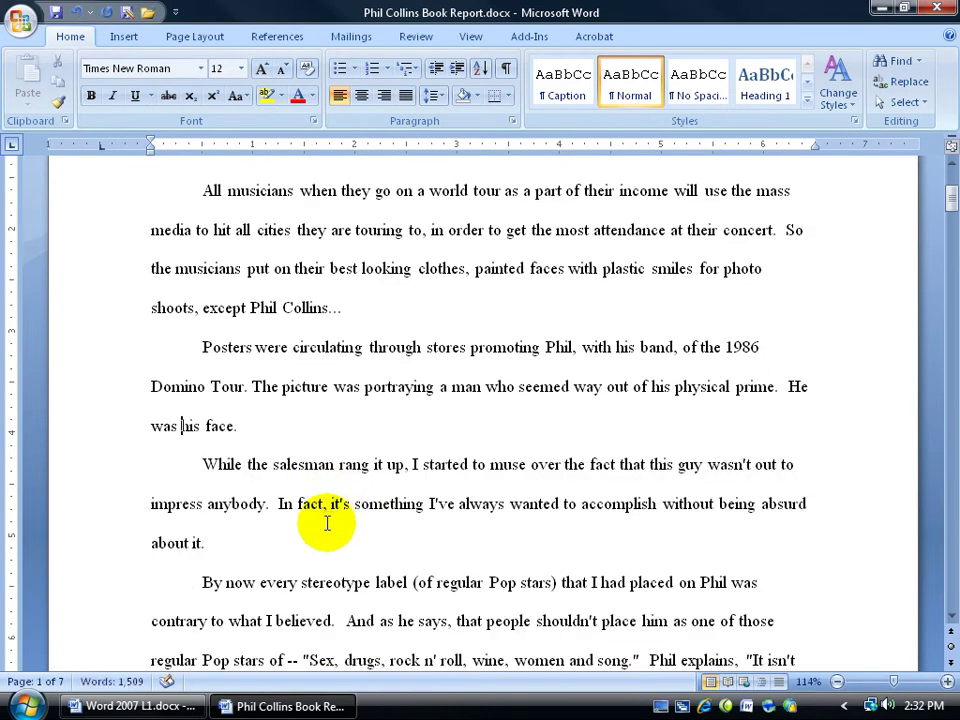
{"action": "scroll", "coordinate": [326, 521], "scroll_direction": "down", "scroll_amount": 2}
{"action": "left_click_drag", "start_coordinate": [204, 457], "coordinate": [400, 497]}
{"action": "key", "text": "Delete"}
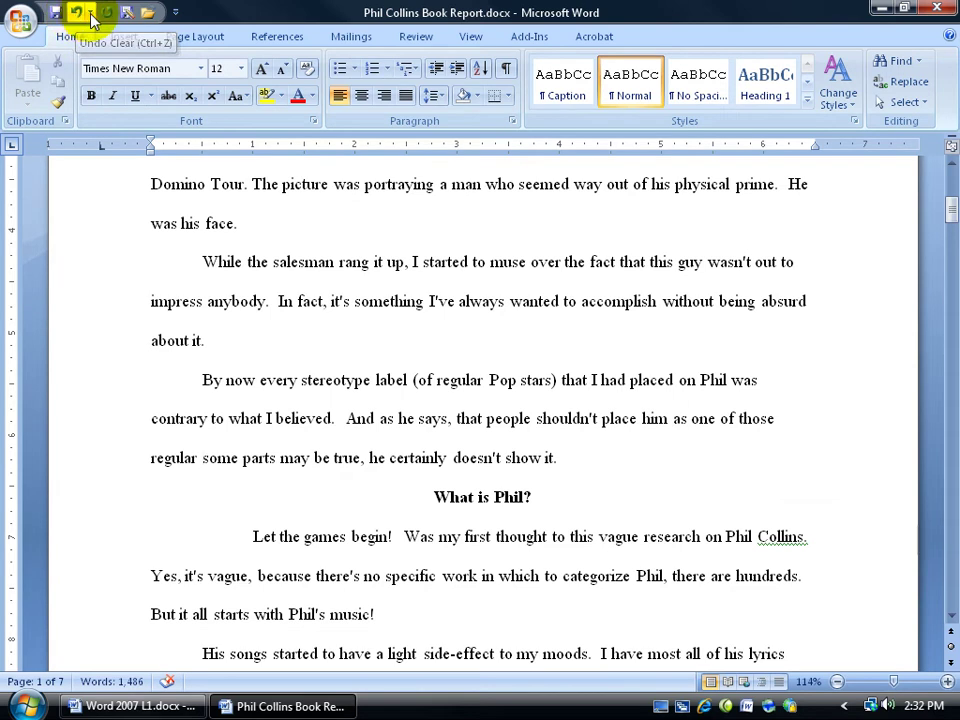
Undo three Clear actions at once from the Undo dropdown list
{"action": "left_click", "coordinate": [90, 13]}
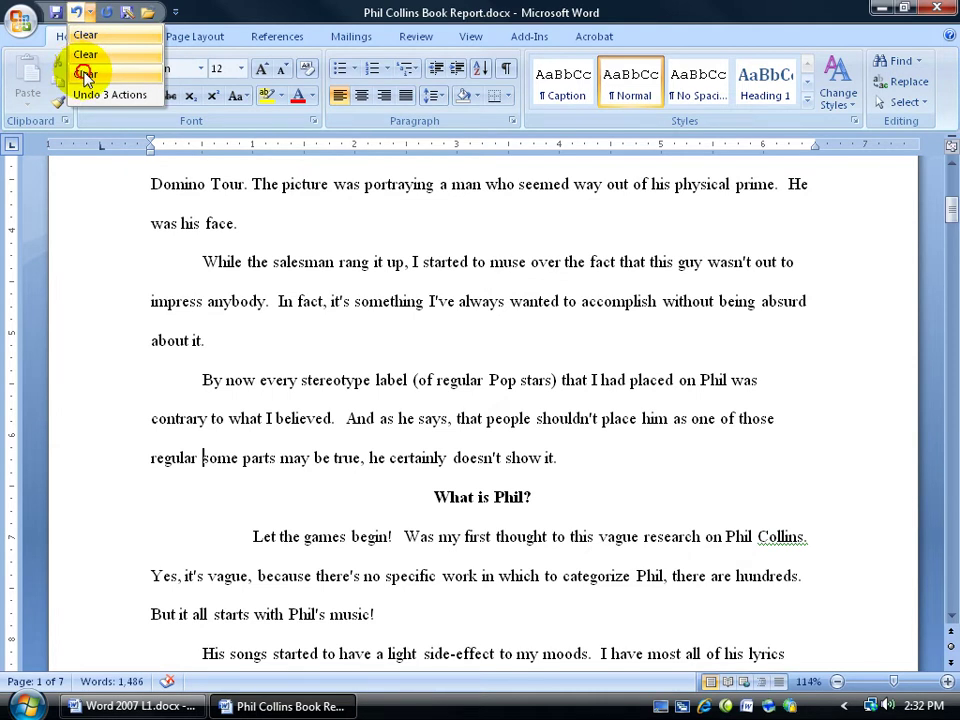
{"action": "left_click", "coordinate": [85, 76]}
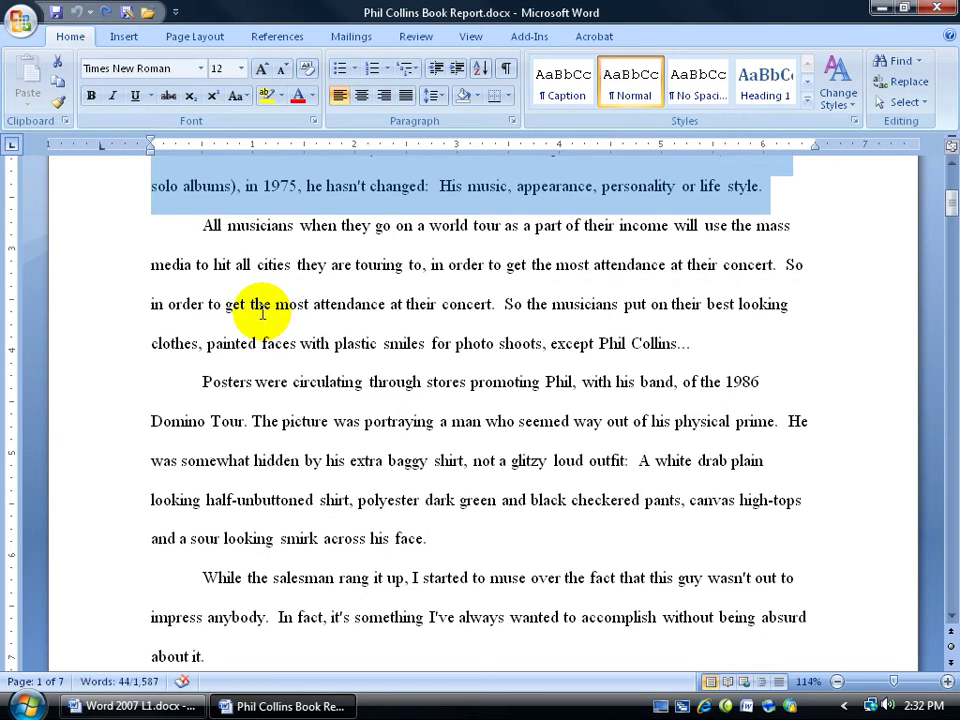